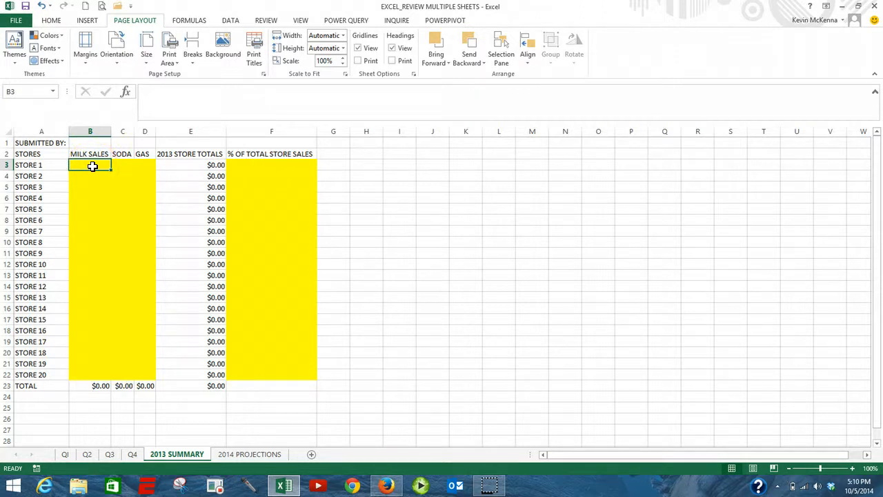
- In B3 of the 2013 SUMMARY sheet, sum cell B3 across the QI through Q4 sheets with =SUM('QI:Q4'!B3)
{"action": "left_click", "coordinate": [52, 21]}
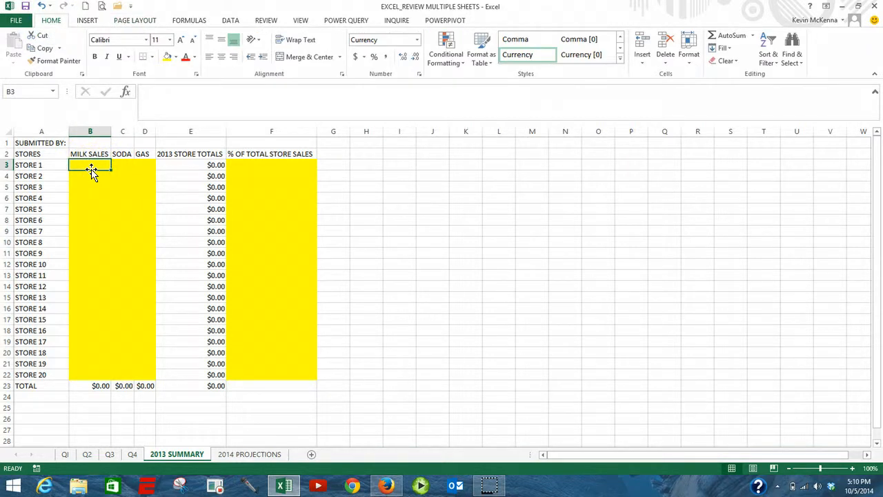
{"action": "left_click", "coordinate": [91, 163]}
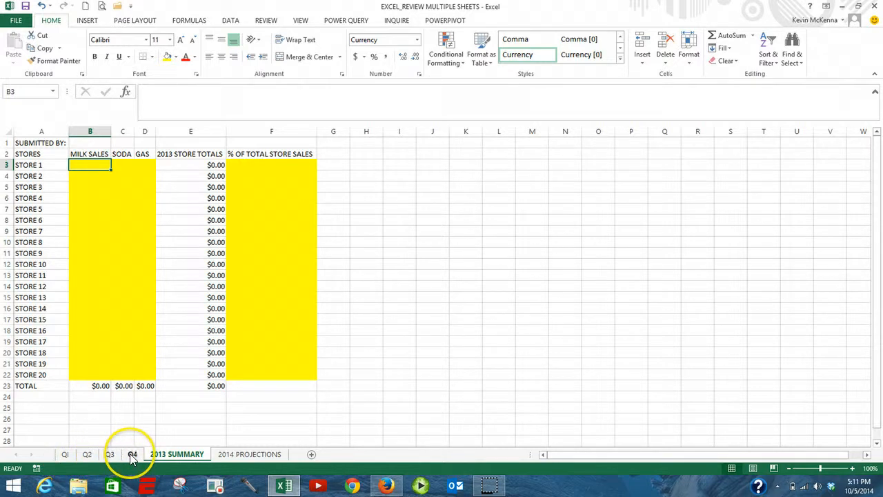
{"action": "left_click", "coordinate": [730, 38]}
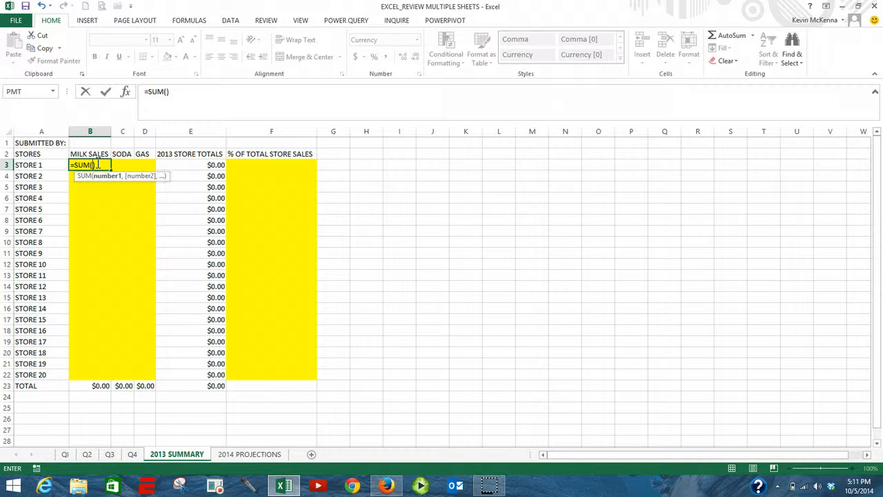
{"action": "left_click", "coordinate": [65, 456]}
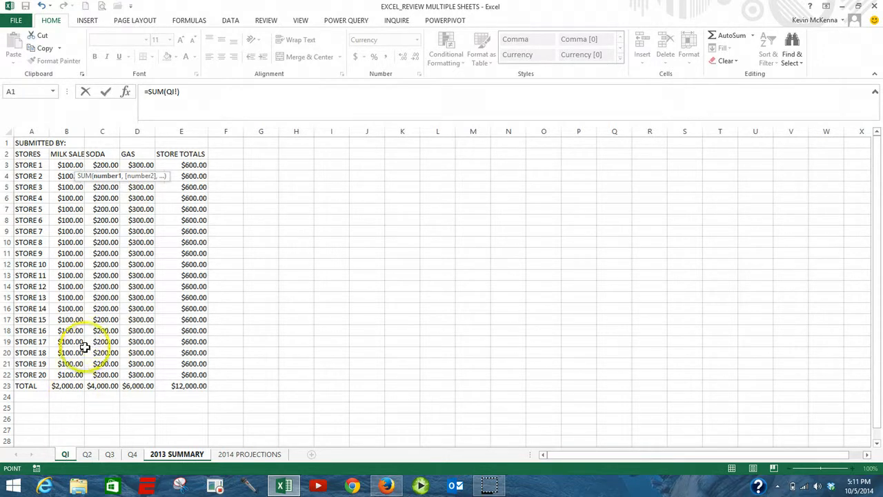
{"action": "left_click", "coordinate": [71, 164]}
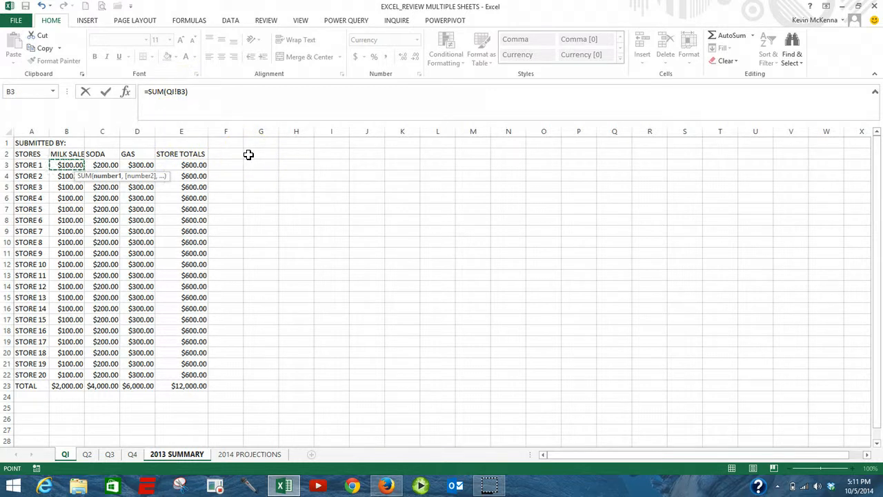
{"action": "left_click", "coordinate": [66, 455]}
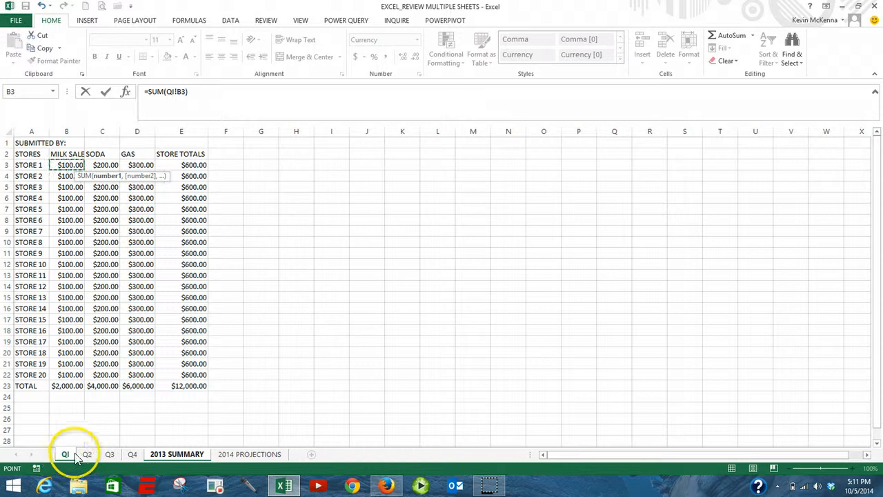
{"action": "left_click", "coordinate": [131, 454], "text": "shift"}
{"action": "key", "text": "Return"}
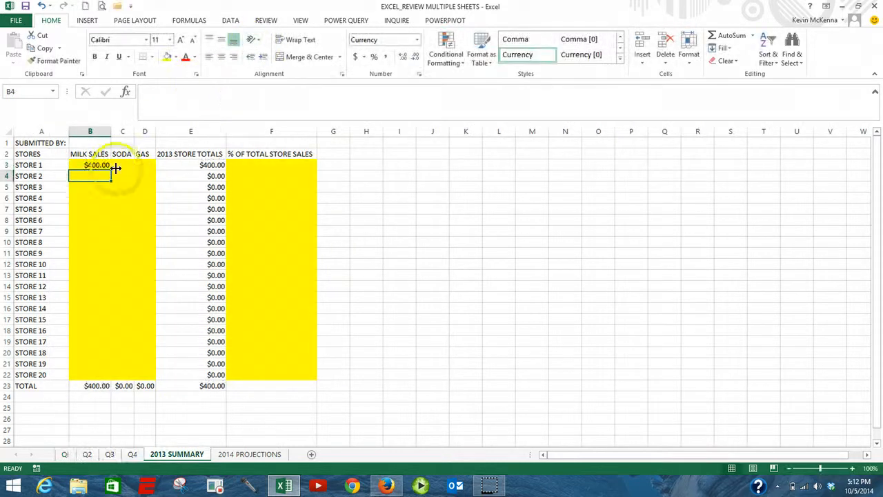
- Copy the B3 sum formula across to column D and down to row 22, then autofit the sheet's column widths
{"action": "left_click", "coordinate": [95, 166]}
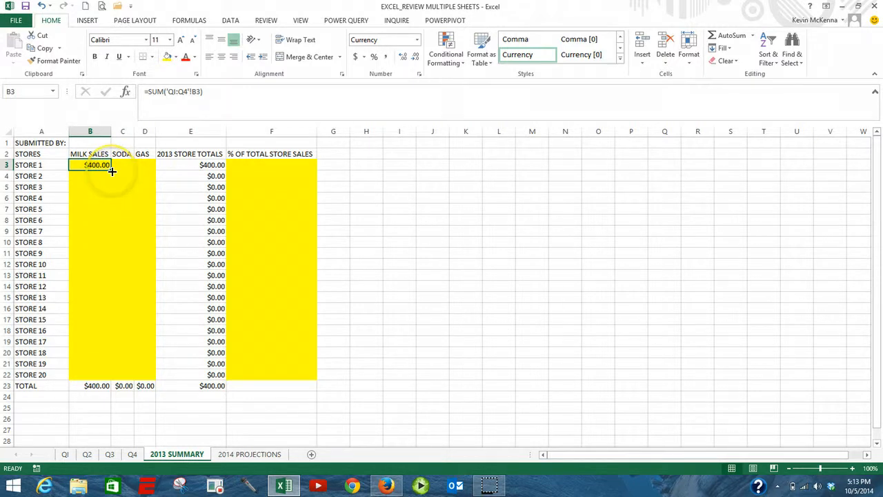
{"action": "left_click_drag", "start_coordinate": [112, 171], "coordinate": [148, 172]}
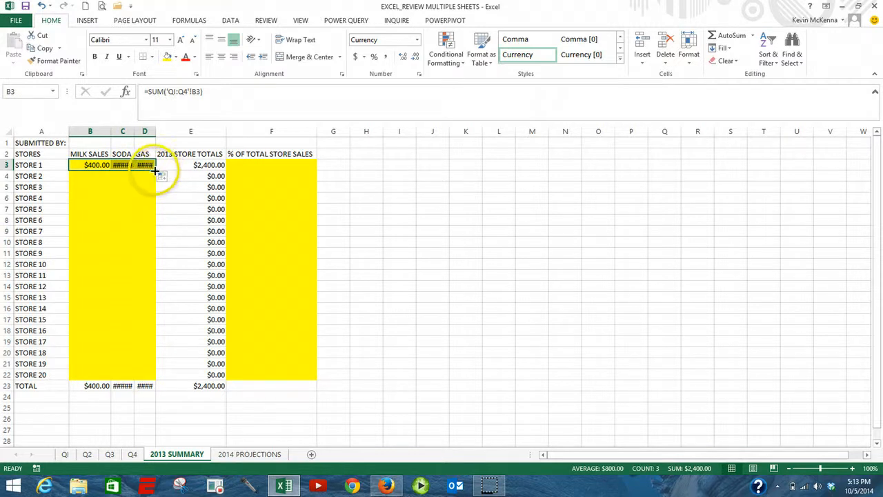
{"action": "left_click_drag", "start_coordinate": [156, 171], "coordinate": [143, 376]}
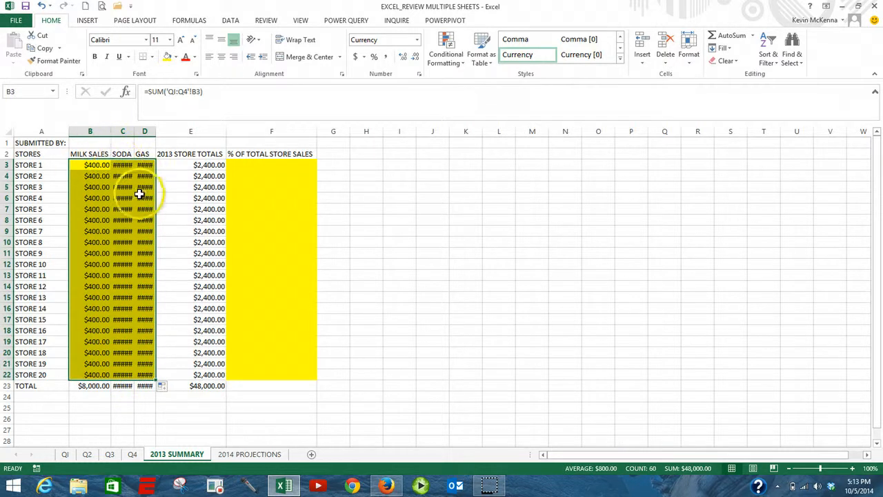
{"action": "left_click", "coordinate": [7, 131]}
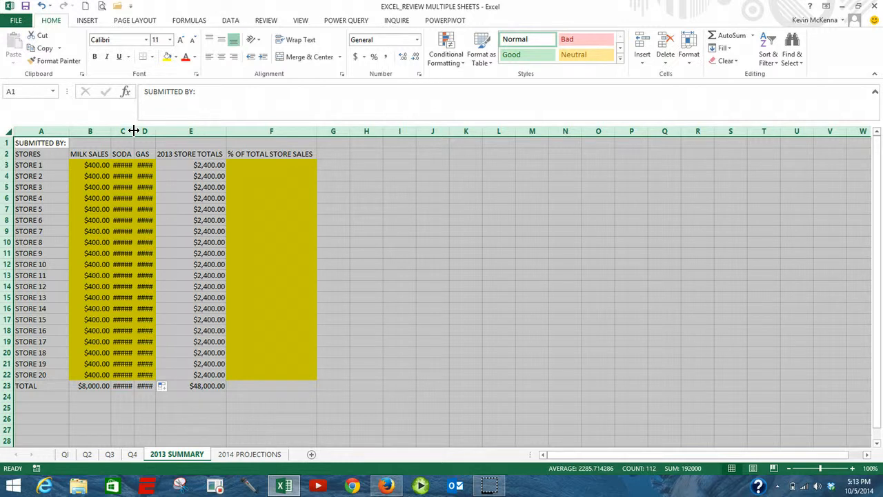
{"action": "double_click", "coordinate": [134, 130]}
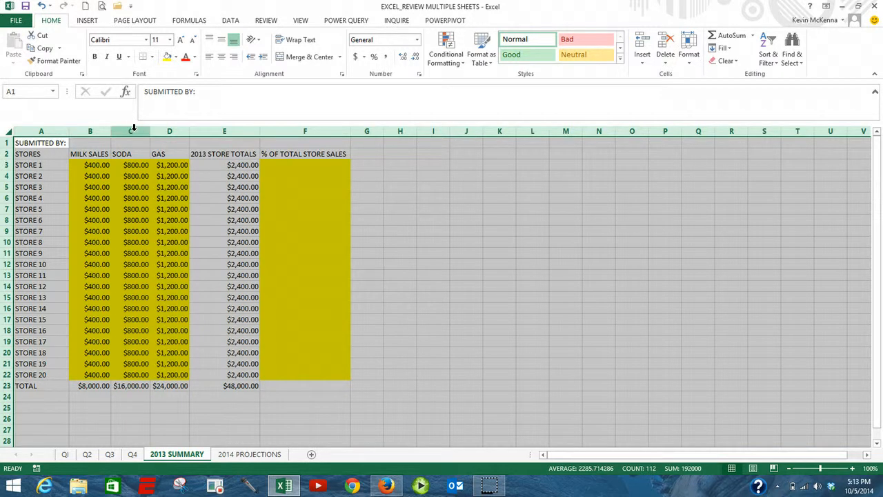
- Enter =E3/$E$23 in F3 to calculate STORE 1's share of total store sales
{"action": "left_click", "coordinate": [270, 165]}
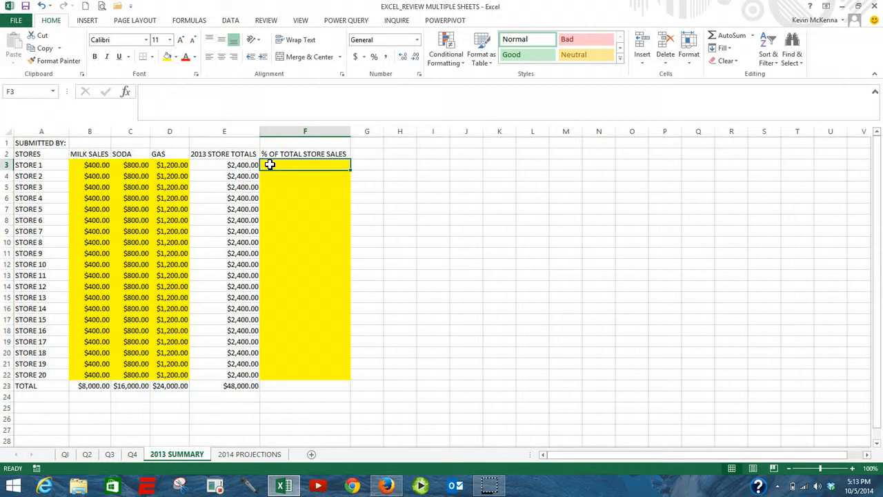
{"action": "left_click", "coordinate": [282, 170]}
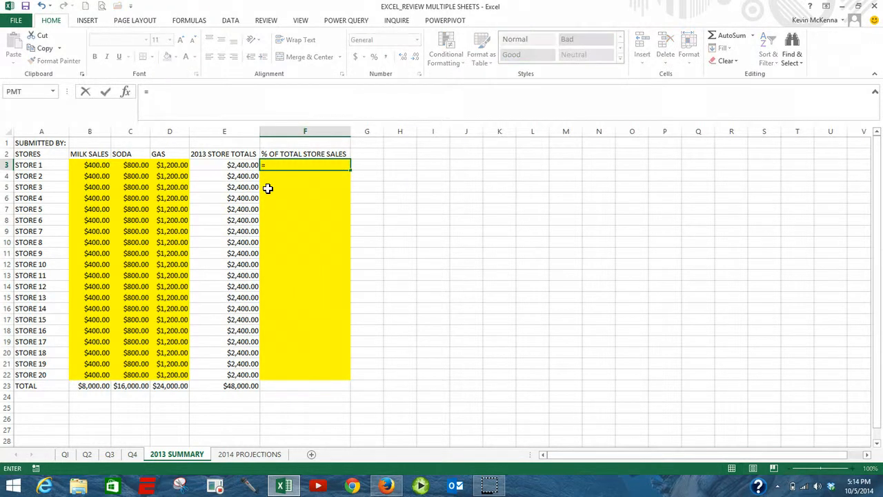
{"action": "left_click", "coordinate": [238, 166]}
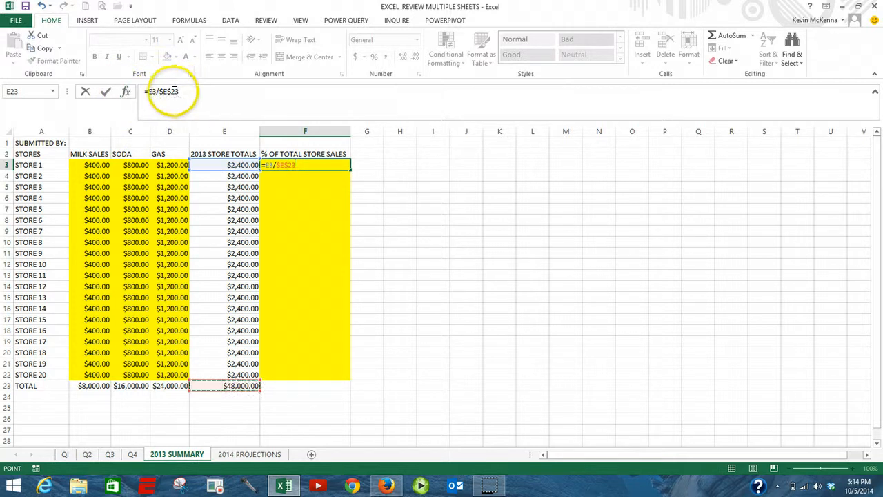
{"action": "left_click", "coordinate": [105, 94]}
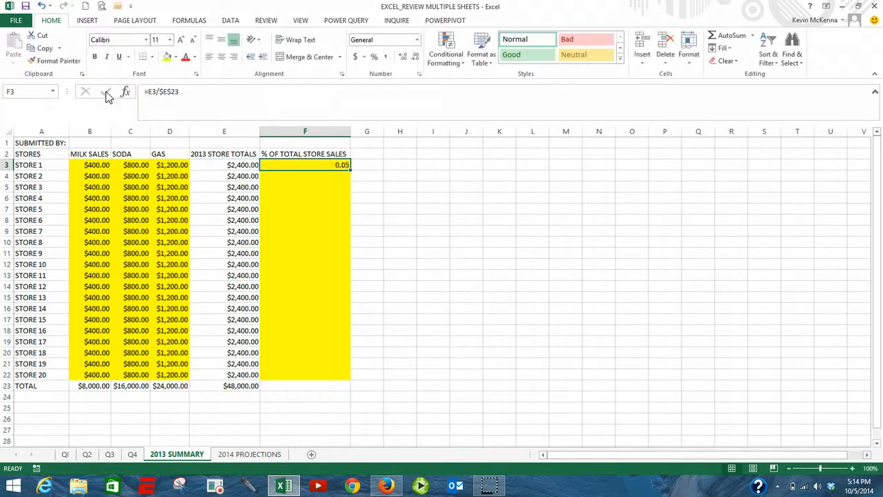
- Copy the F3 formula down through F22 and format the range as percentages
{"action": "left_click", "coordinate": [337, 169]}
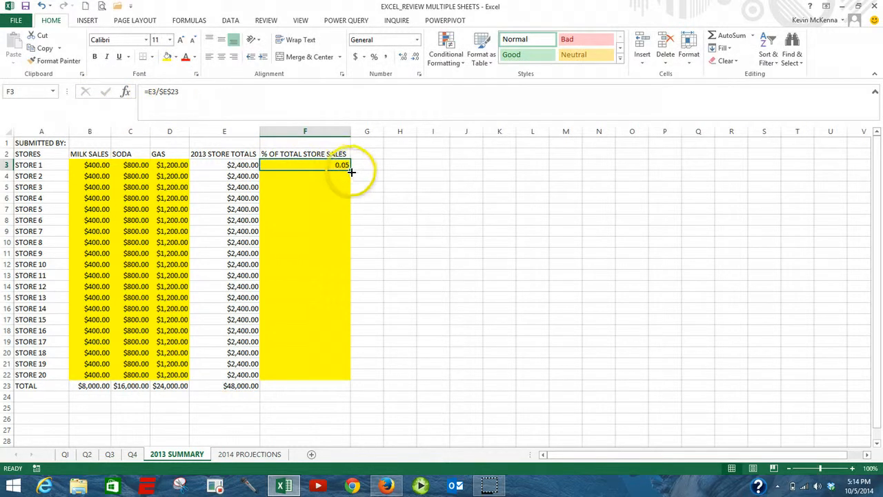
{"action": "left_click_drag", "start_coordinate": [351, 170], "coordinate": [352, 170]}
{"action": "double_click", "coordinate": [352, 169]}
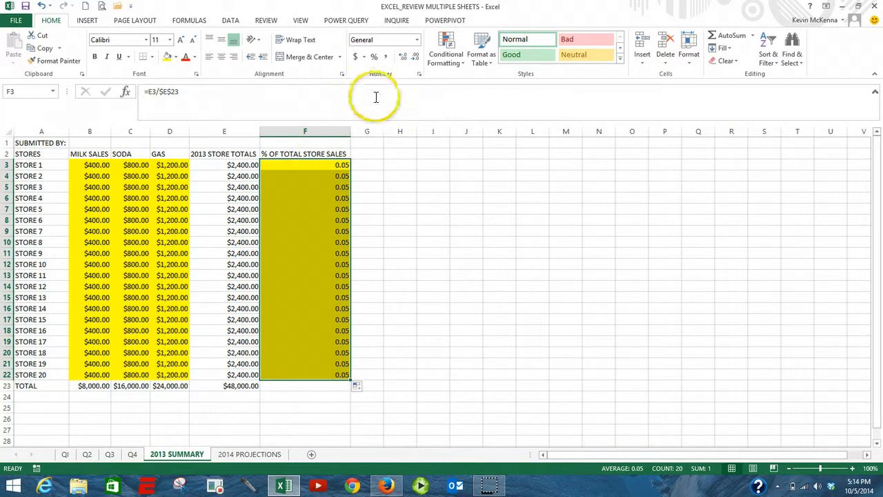
{"action": "left_click", "coordinate": [373, 57]}
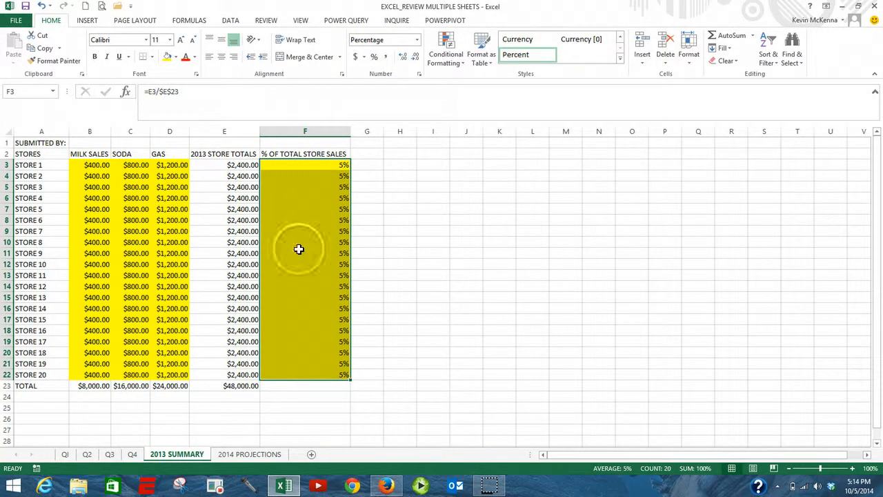
- Link B3 on the 2014 PROJECTIONS sheet to STORE 1's 2013 total with ='2013 SUMMARY'!E3
{"action": "left_click", "coordinate": [240, 454]}
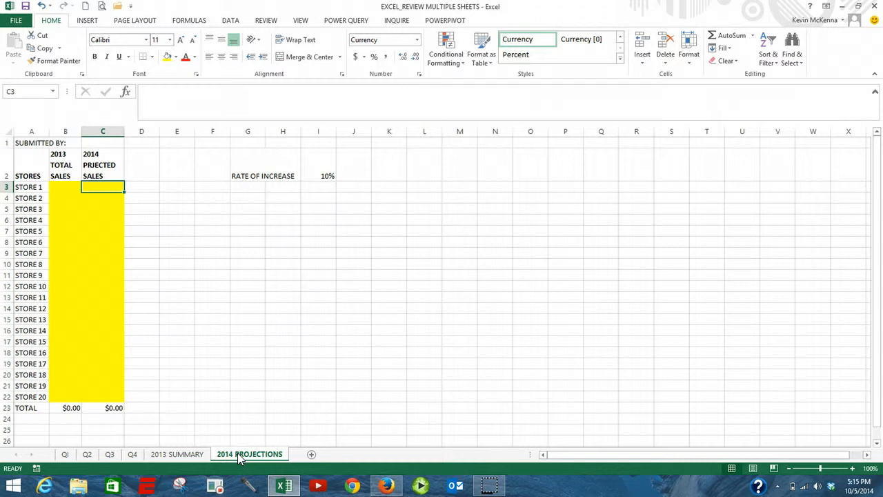
{"action": "left_click", "coordinate": [59, 186]}
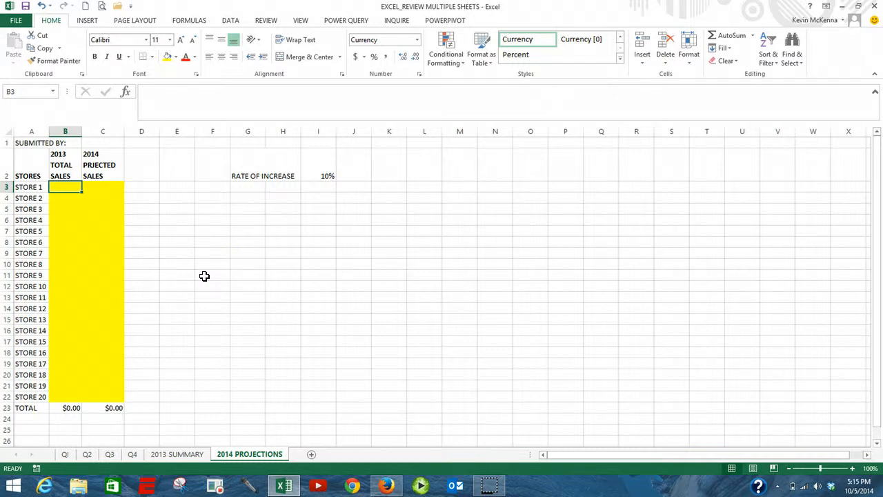
{"action": "type", "text": "="}
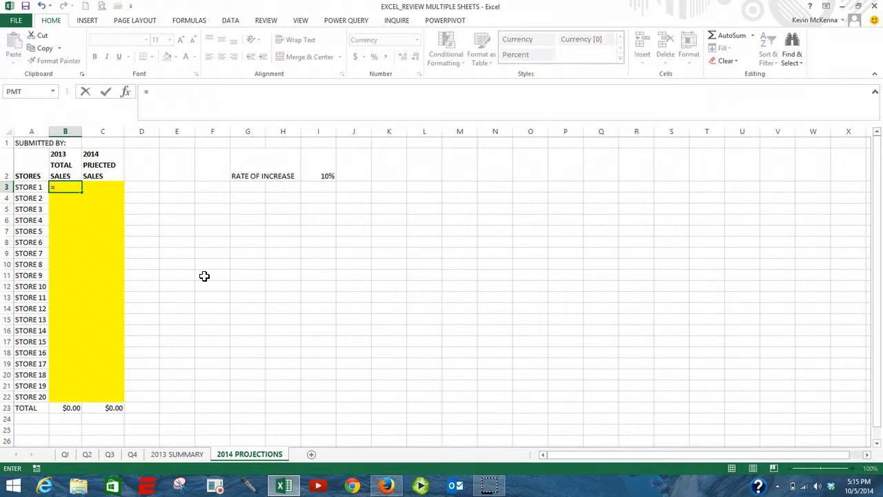
{"action": "left_click", "coordinate": [172, 453]}
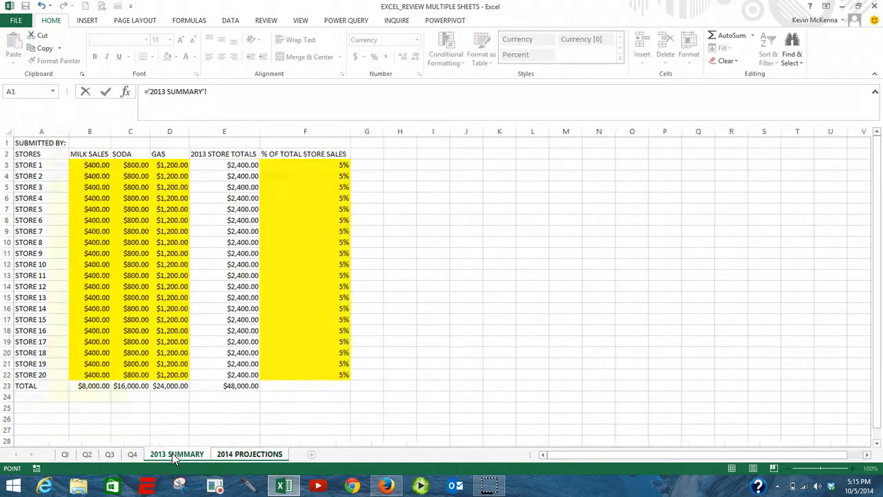
{"action": "left_click", "coordinate": [236, 165]}
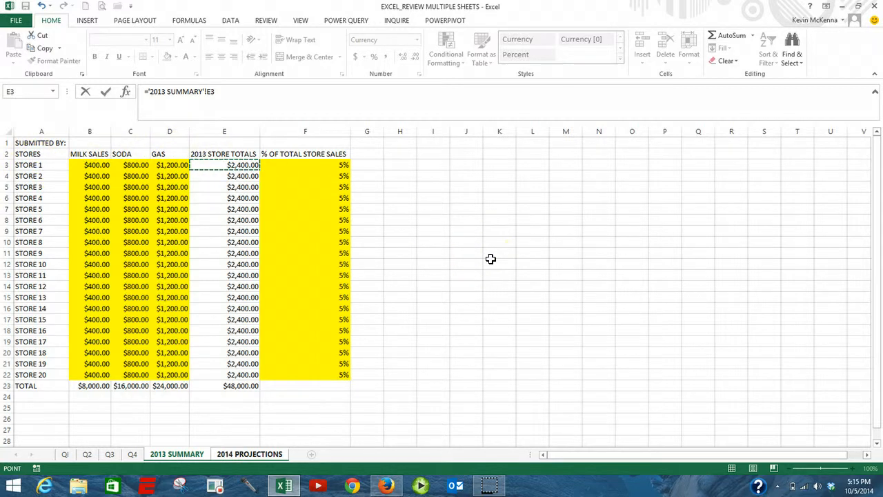
{"action": "key", "text": "Return"}
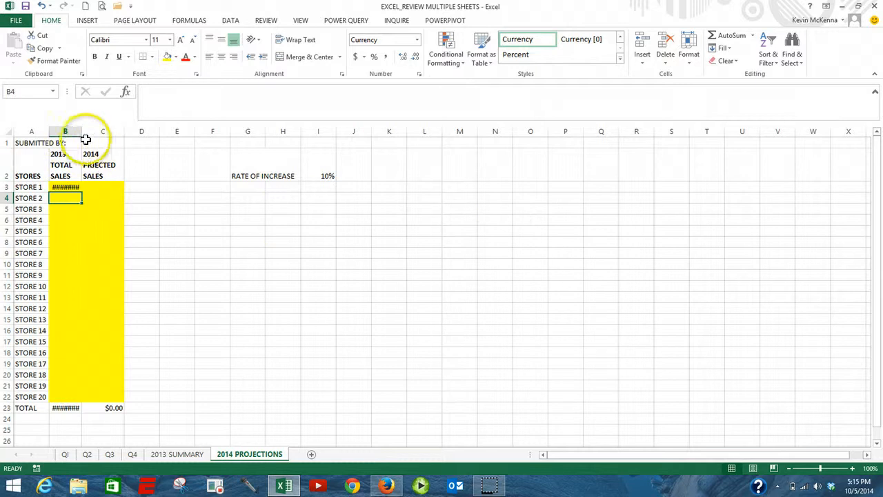
- Widen column B slightly and copy the B3 link formula down through B22
{"action": "left_click_drag", "start_coordinate": [82, 131], "coordinate": [85, 131]}
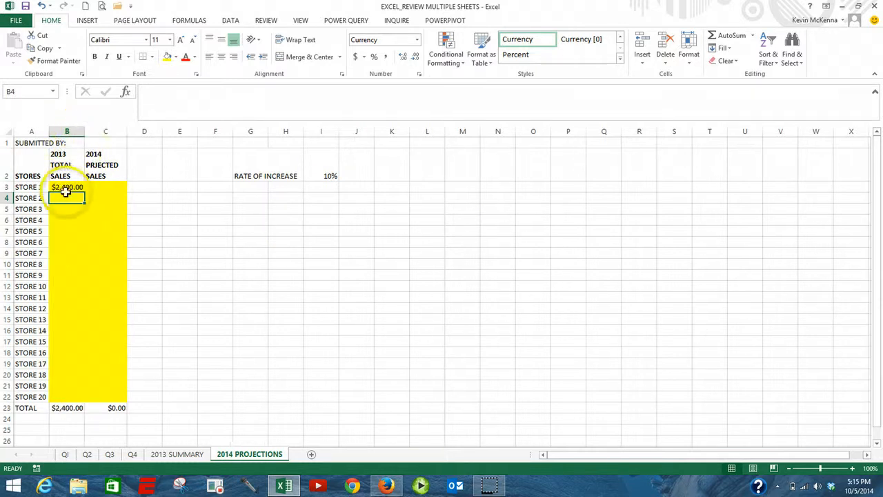
{"action": "left_click", "coordinate": [66, 188]}
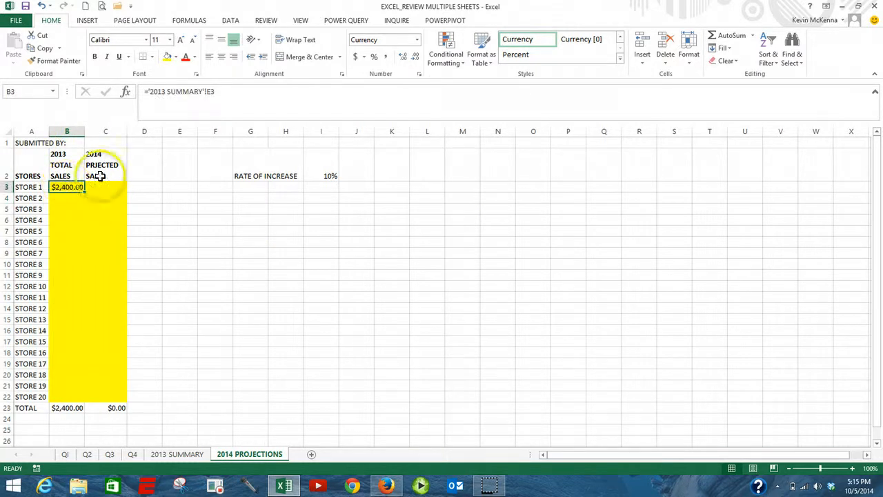
{"action": "left_click", "coordinate": [158, 97]}
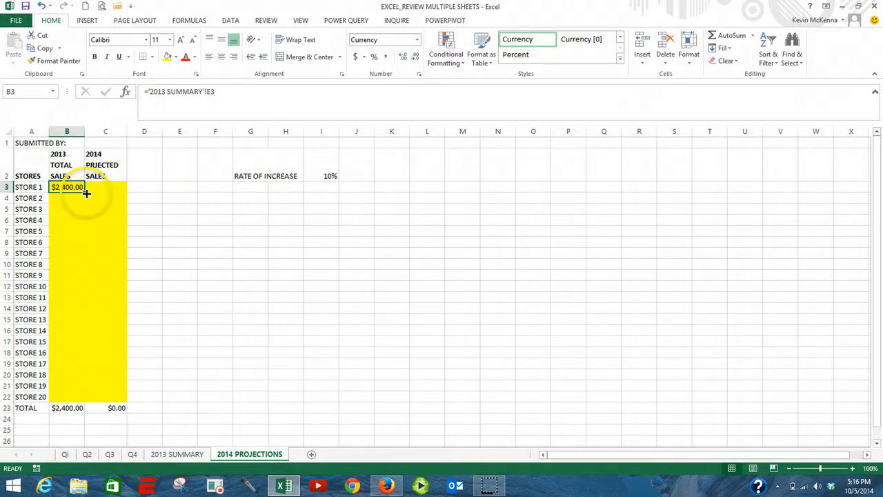
{"action": "left_click_drag", "start_coordinate": [83, 193], "coordinate": [69, 404]}
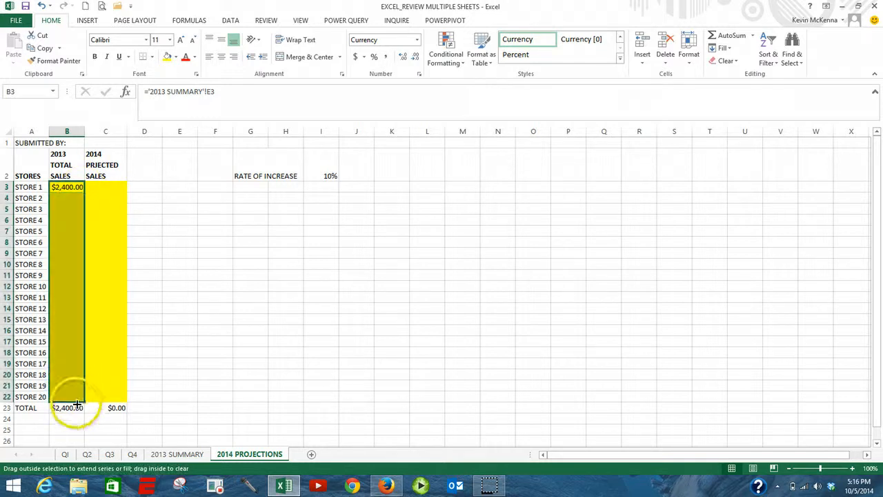
- Enter =B3*(1+$I$2) in C3 to project STORE 1's 2014 sales using the fixed rate of increase
{"action": "left_click", "coordinate": [103, 186]}
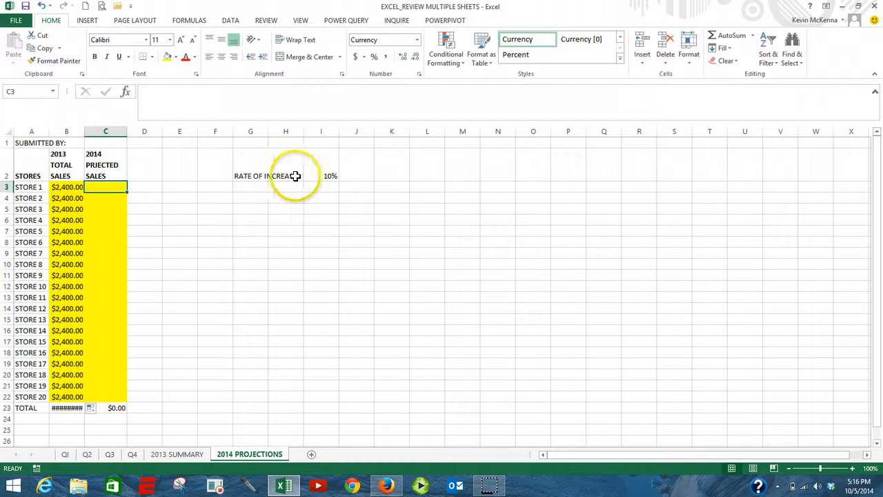
{"action": "left_click", "coordinate": [326, 175]}
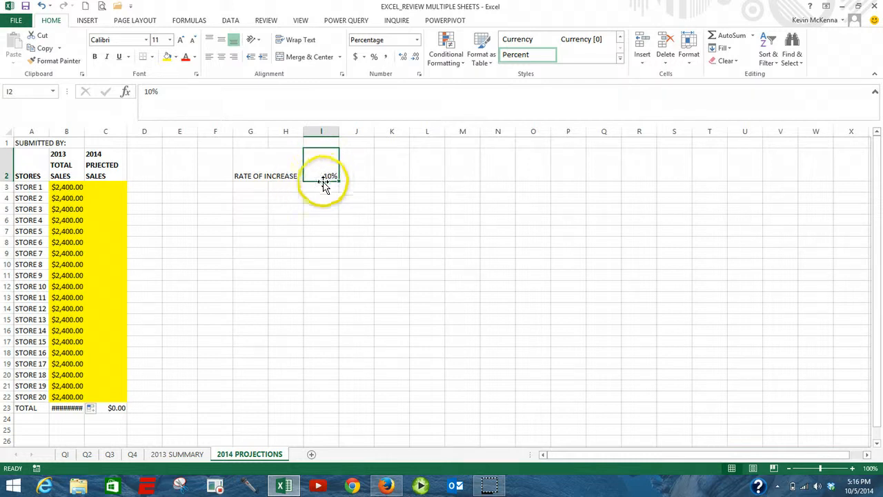
{"action": "left_click", "coordinate": [108, 188]}
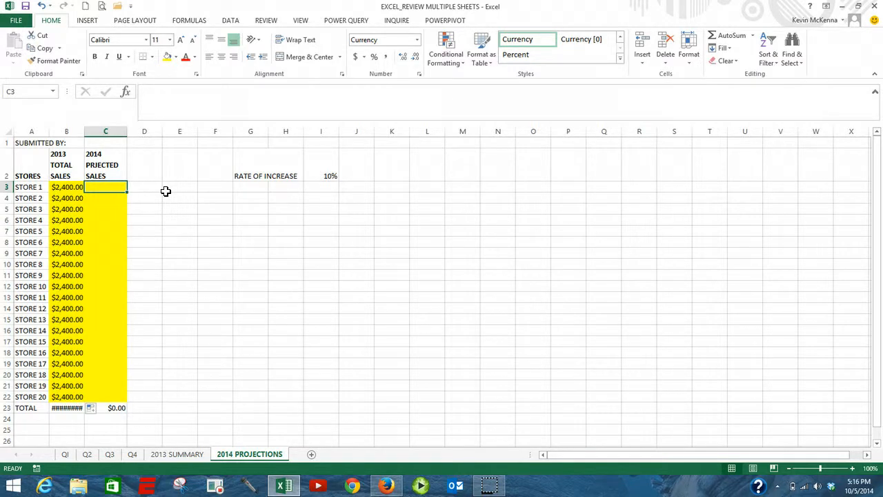
{"action": "type", "text": "="}
{"action": "left_click", "coordinate": [69, 186]}
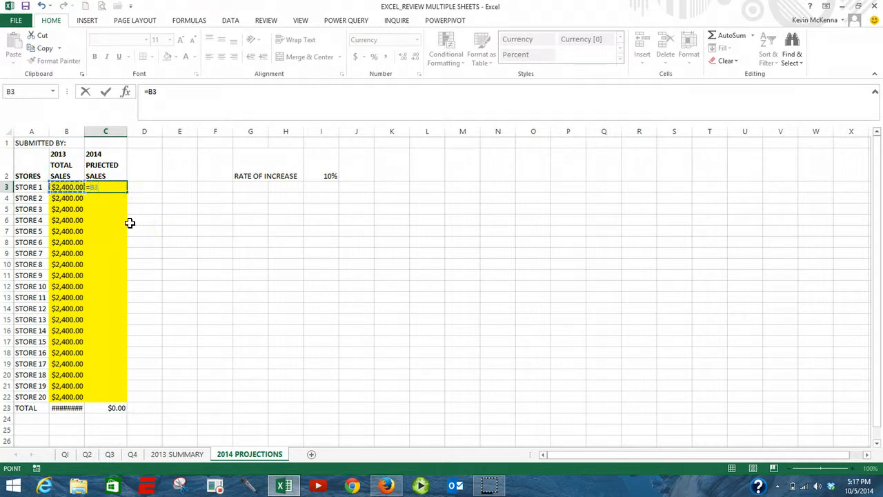
{"action": "type", "text": "*(1+"}
{"action": "left_click", "coordinate": [323, 177]}
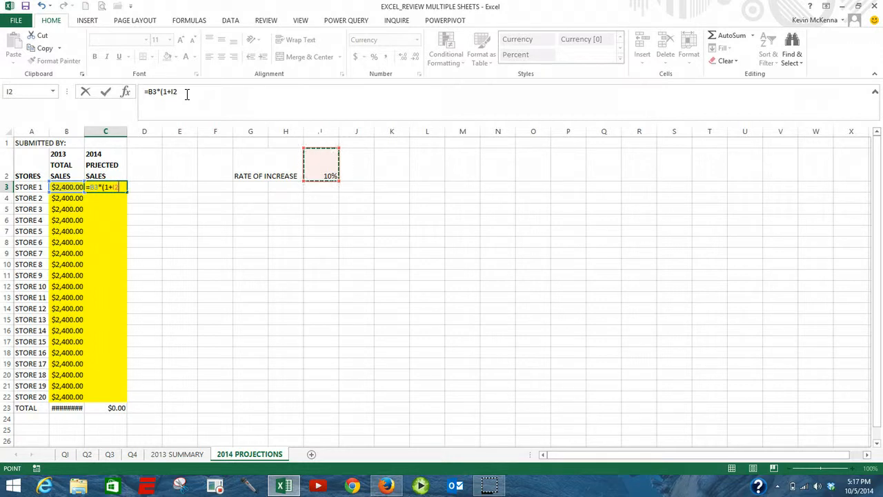
{"action": "key", "text": "F4"}
{"action": "type", "text": ")"}
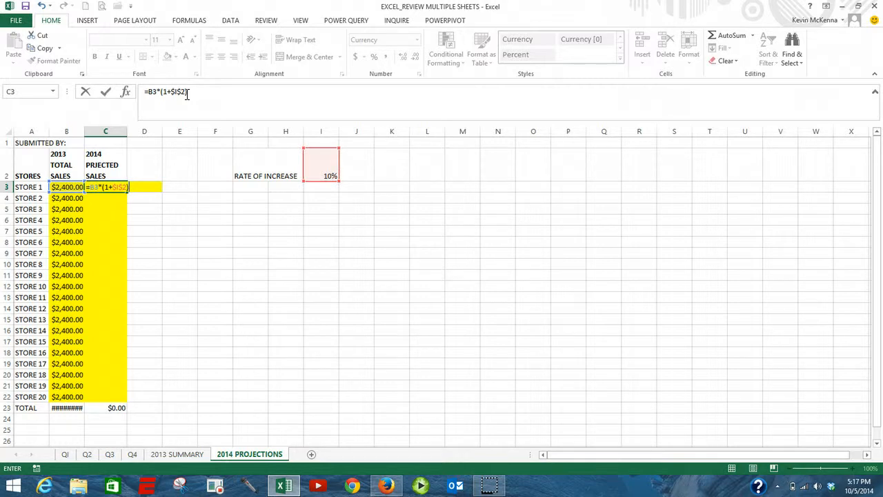
{"action": "key", "text": "Return"}
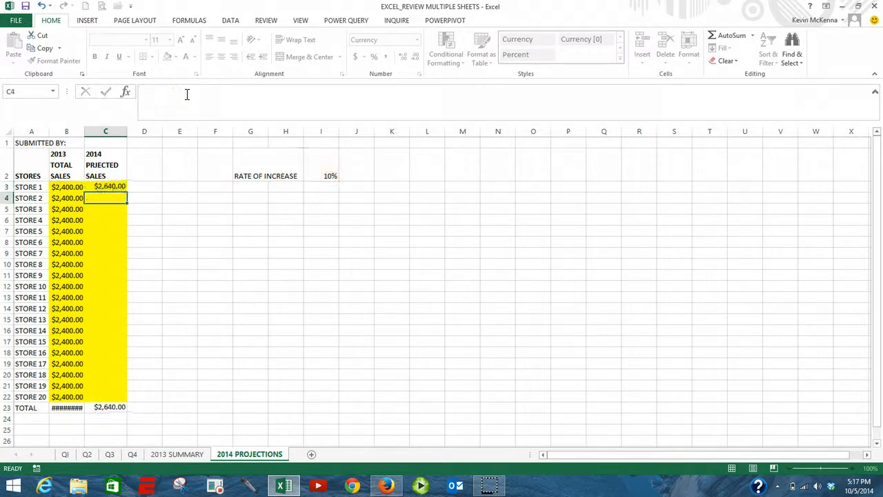
- Copy the C3 projection formula down through C22 and autofit column B
{"action": "left_click", "coordinate": [113, 187]}
{"action": "left_click_drag", "start_coordinate": [127, 195], "coordinate": [107, 396]}
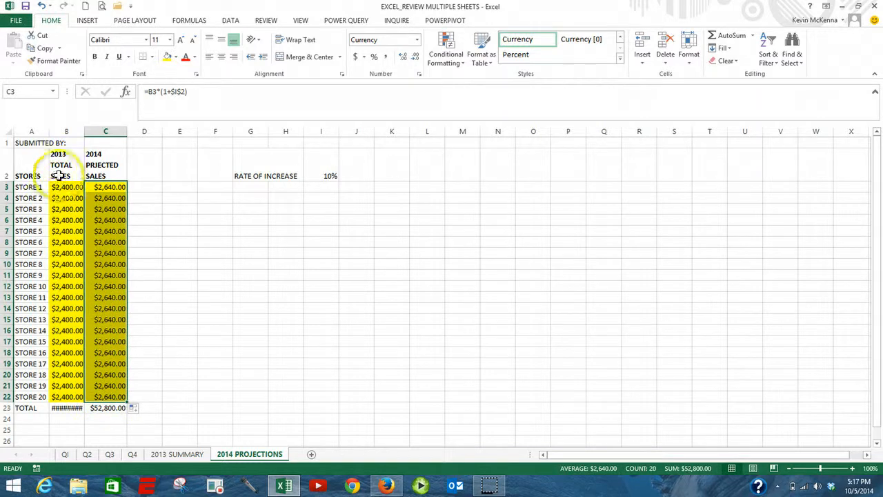
{"action": "double_click", "coordinate": [83, 131]}
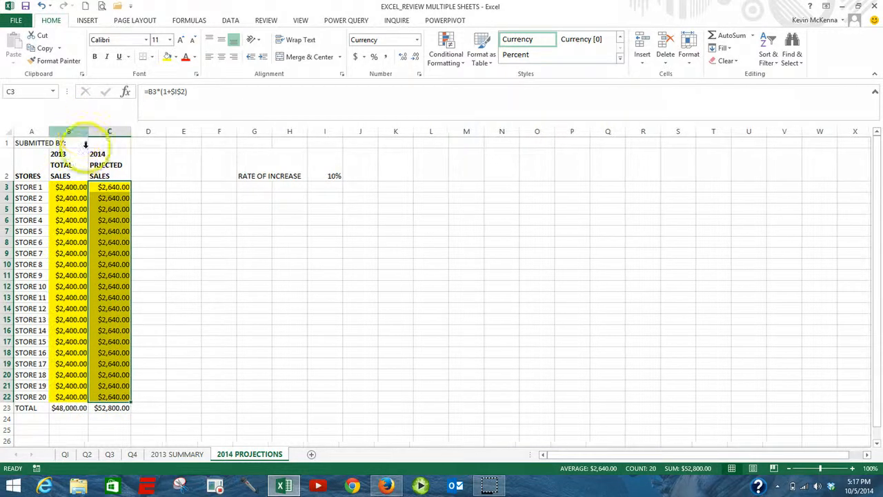
- Open the projected sales formula for STORE 20 in C22 to check its cell references
{"action": "left_click", "coordinate": [113, 397]}
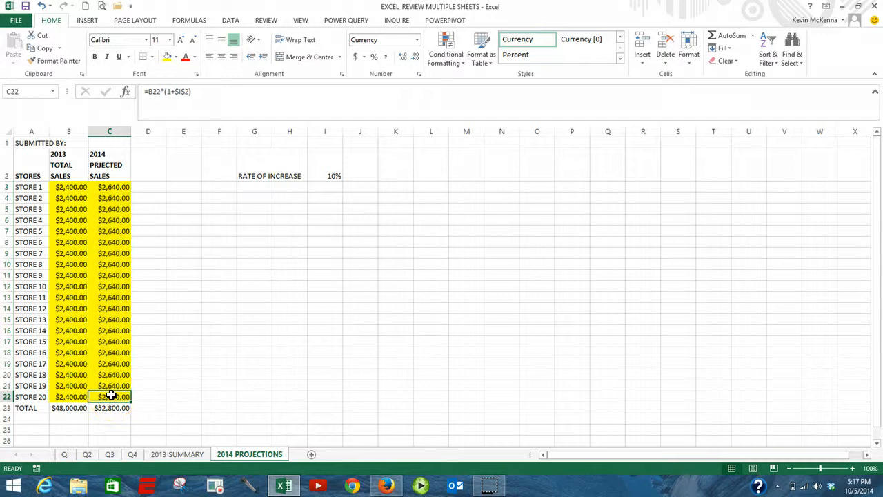
{"action": "double_click", "coordinate": [113, 397]}
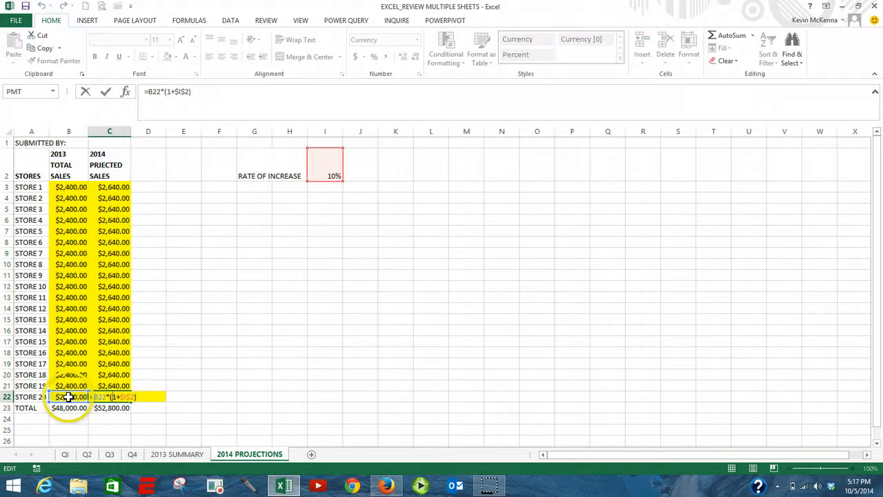